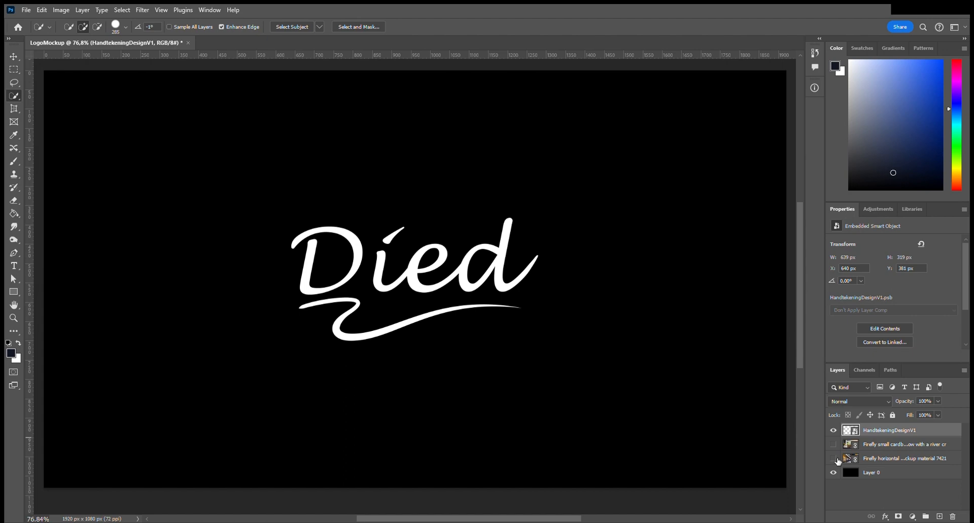
- On the cardboard box image, draw a beige rectangle about 422 × 362 px over the box's right face and convert it to a smart object
left_click(834, 445)
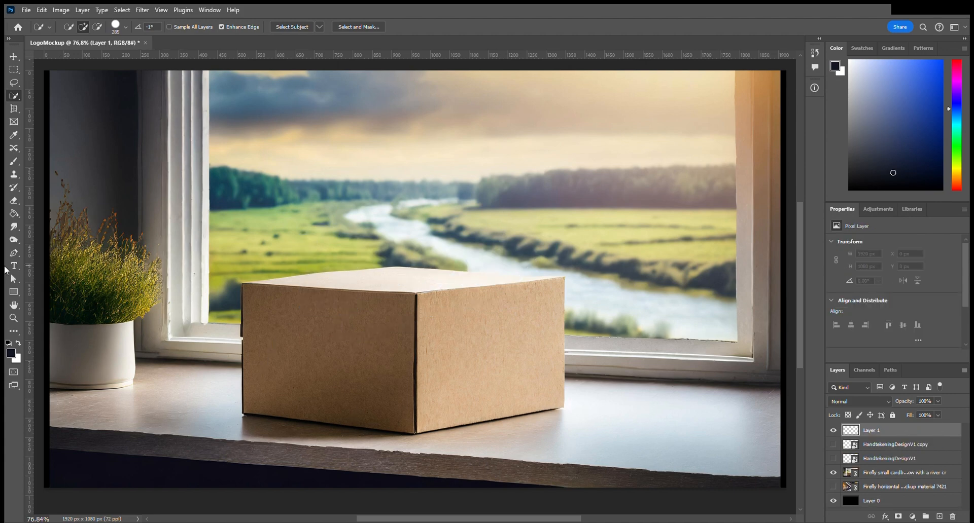
left_click(14, 291)
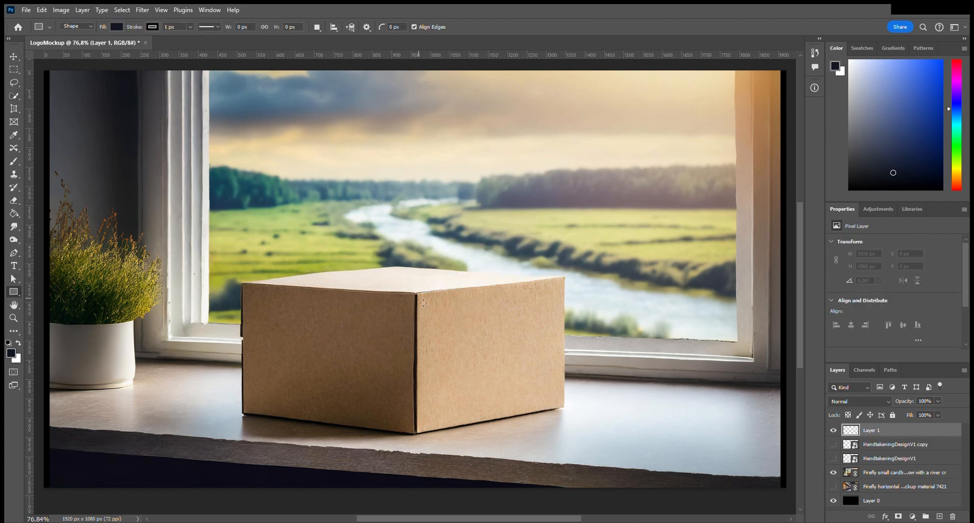
left_click_drag(420, 298, 580, 435)
right_click(581, 436)
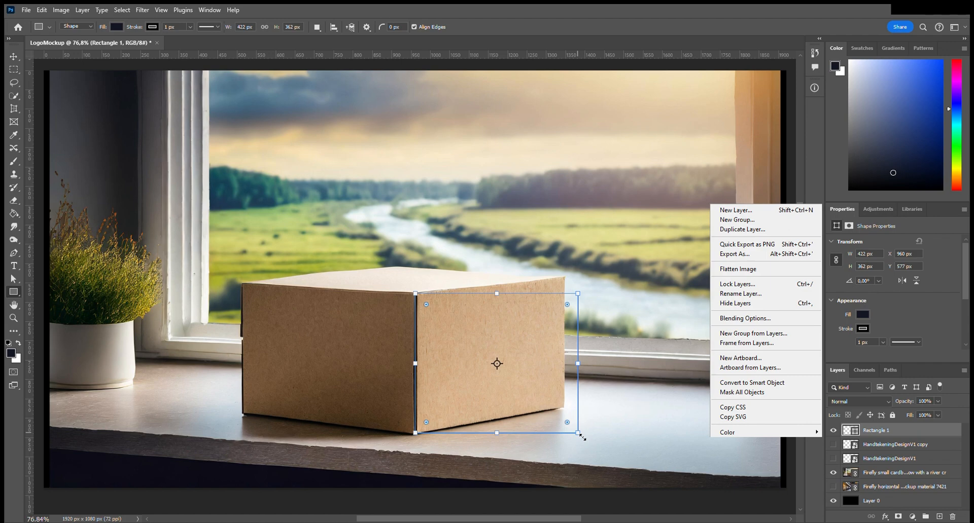
left_click(751, 382)
double_click(850, 430)
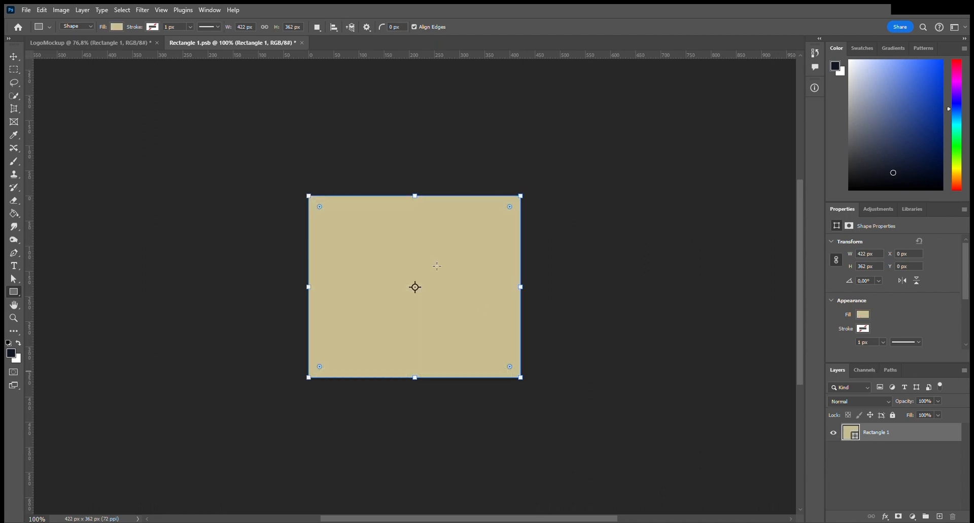
left_click(118, 44)
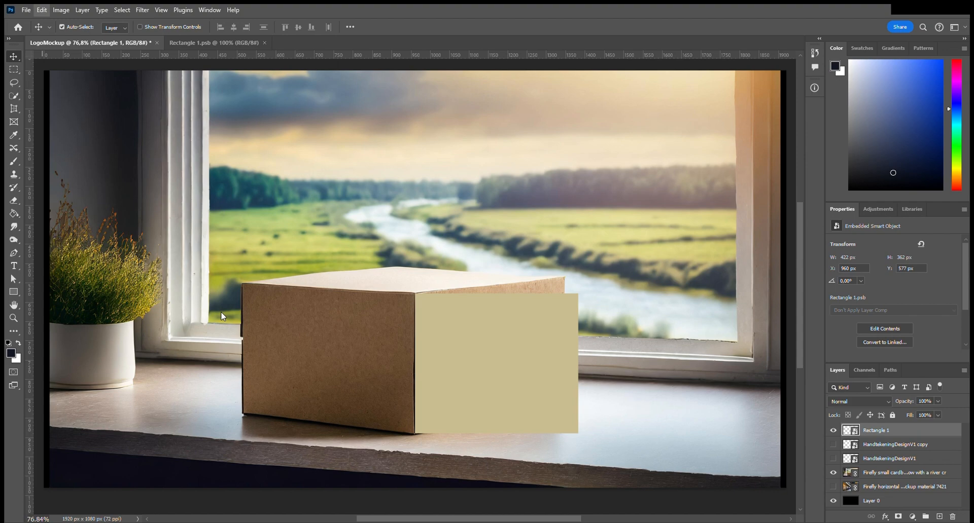
- Apply Perspective Warp to the beige rectangle, fitting its outer corners to the right face of the box
left_click(42, 10)
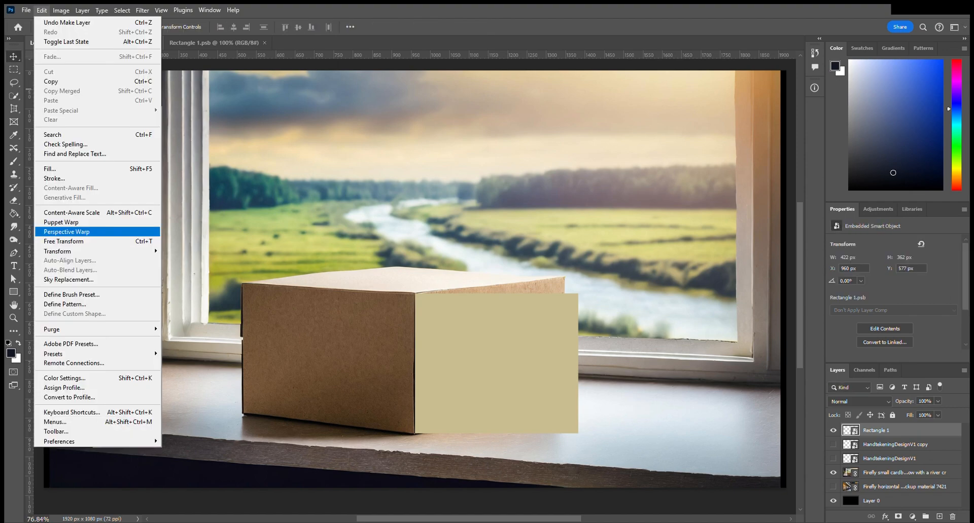
left_click(66, 232)
mouse_move(414, 294)
left_mouse_down()
mouse_move(442, 338)
mouse_move(595, 453)
mouse_move(583, 439)
left_mouse_up()
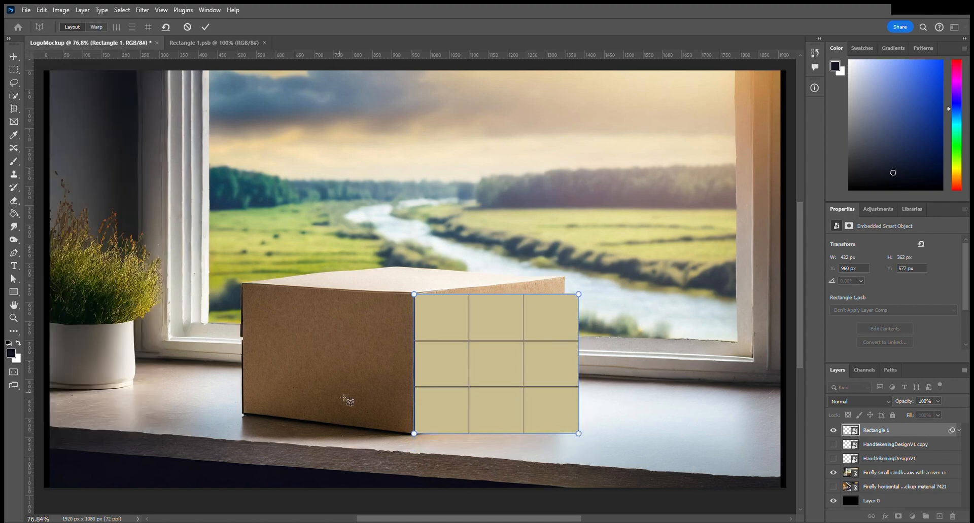
left_click(97, 27)
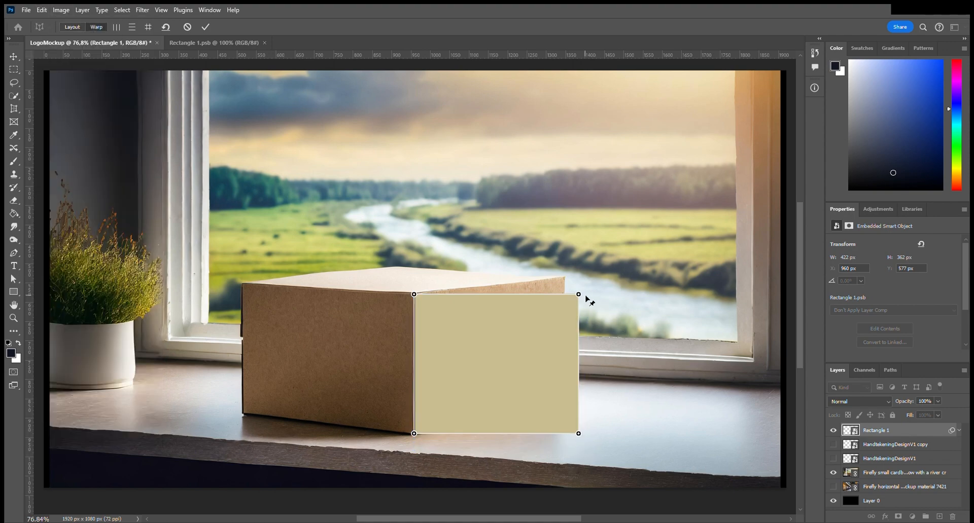
left_click_drag(578, 295, 565, 279)
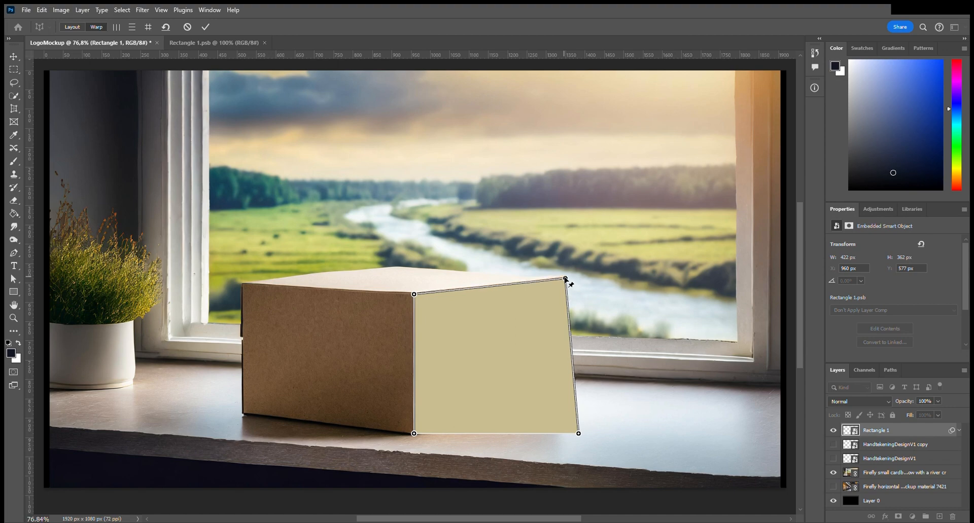
left_click_drag(578, 434, 564, 408)
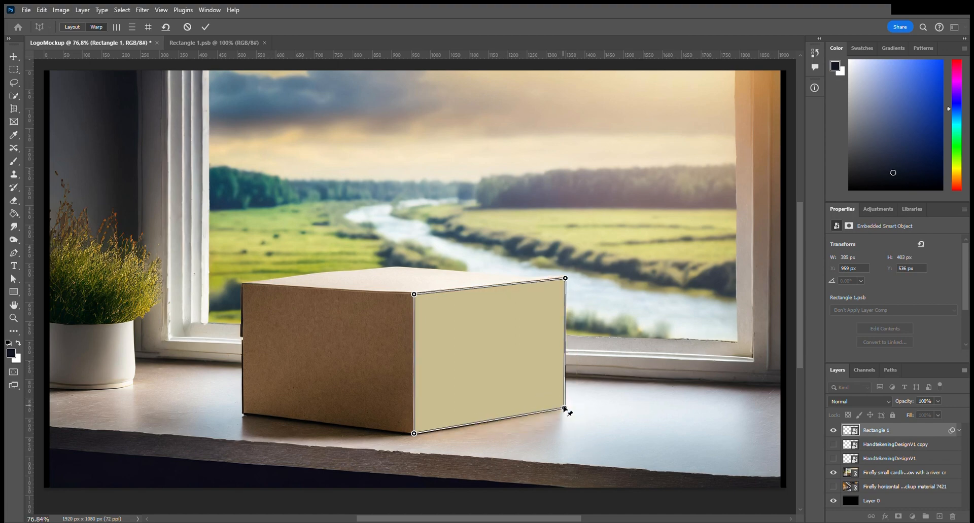
left_click(206, 27)
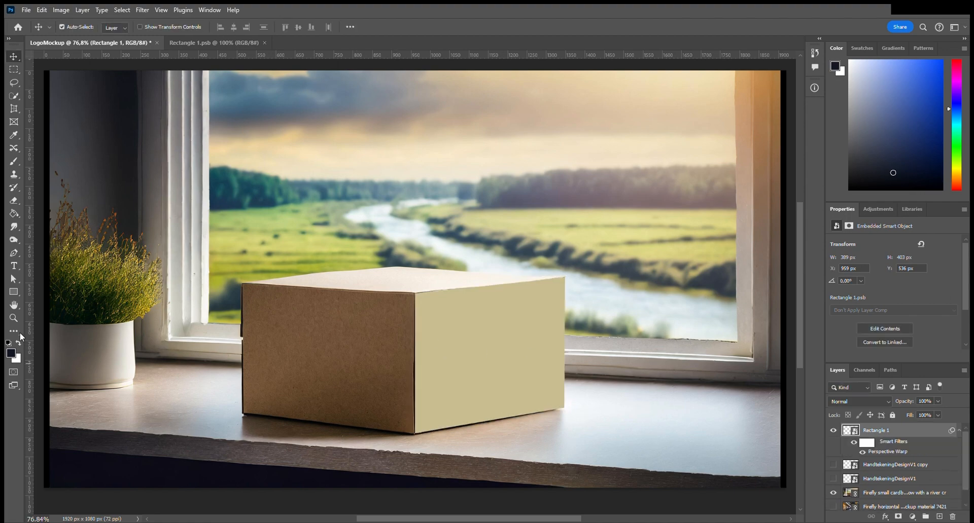
- Draw a darker olive rectangle about 491 × 365 px over the box's left face and convert it to a smart object
key("u")
left_click_drag(415, 293, 225, 433)
right_click(900, 432)
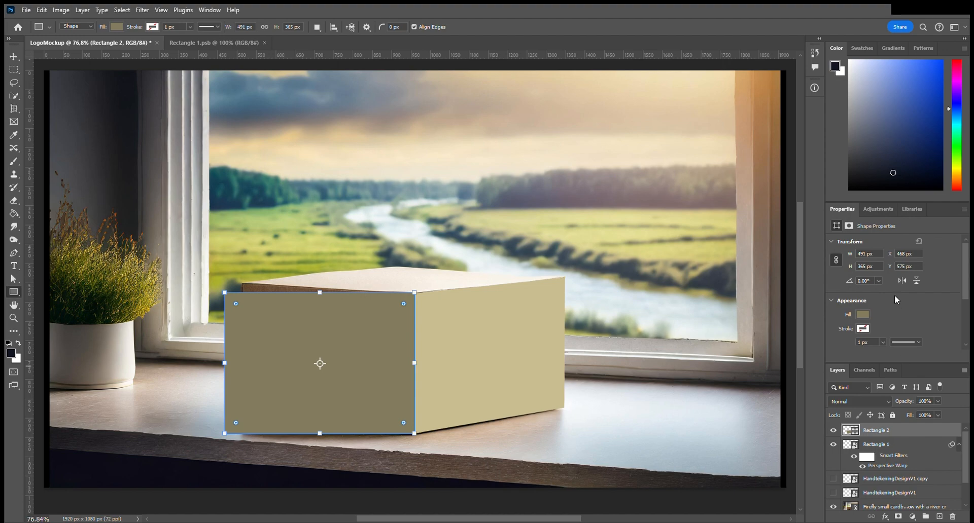
left_click(864, 229)
- Apply Perspective Warp to the olive rectangle, fitting its outer corners to the left face of the box
left_click(42, 10)
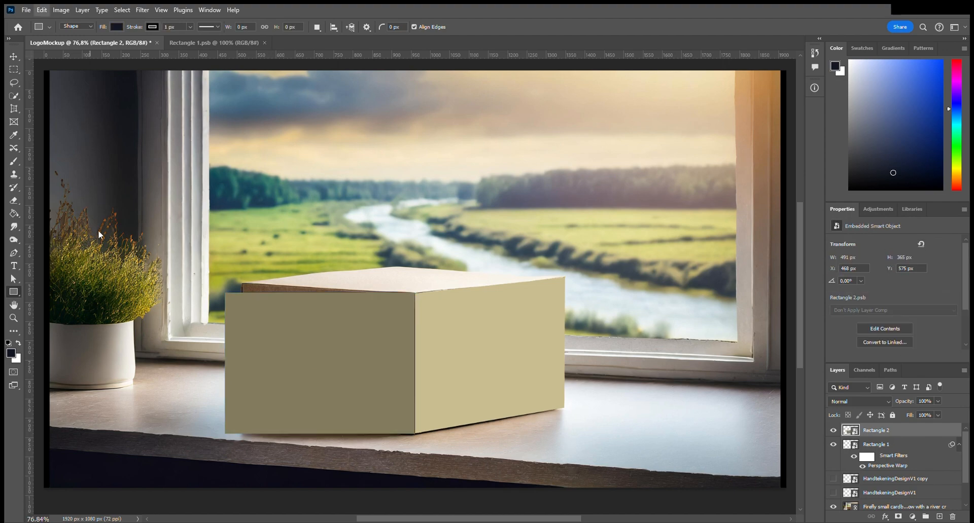
left_click(99, 230)
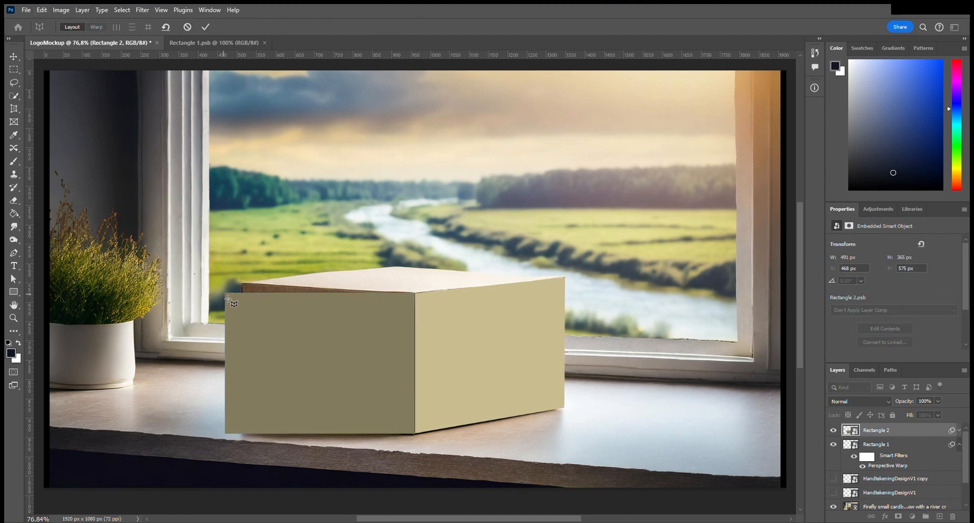
left_click_drag(224, 295, 416, 435)
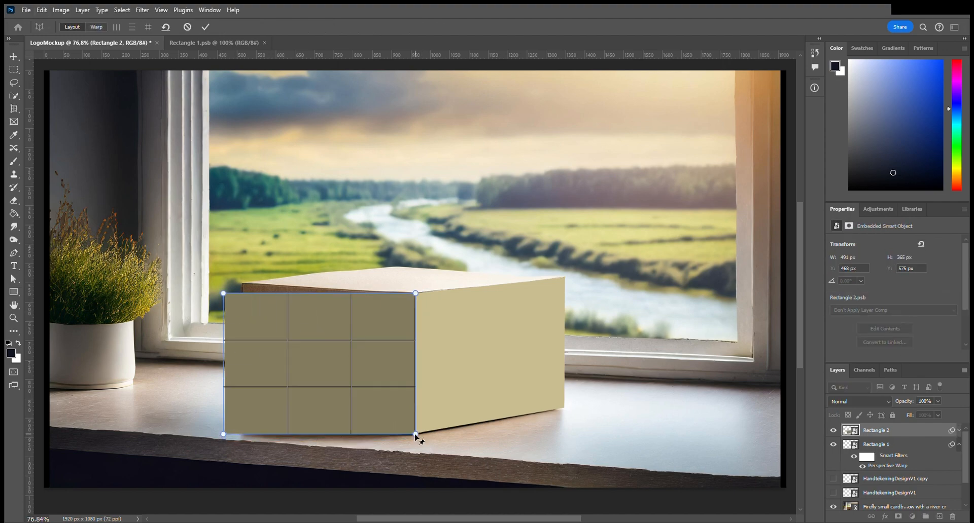
left_click(96, 26)
left_click_drag(224, 293, 244, 283)
left_click_drag(225, 436, 242, 414)
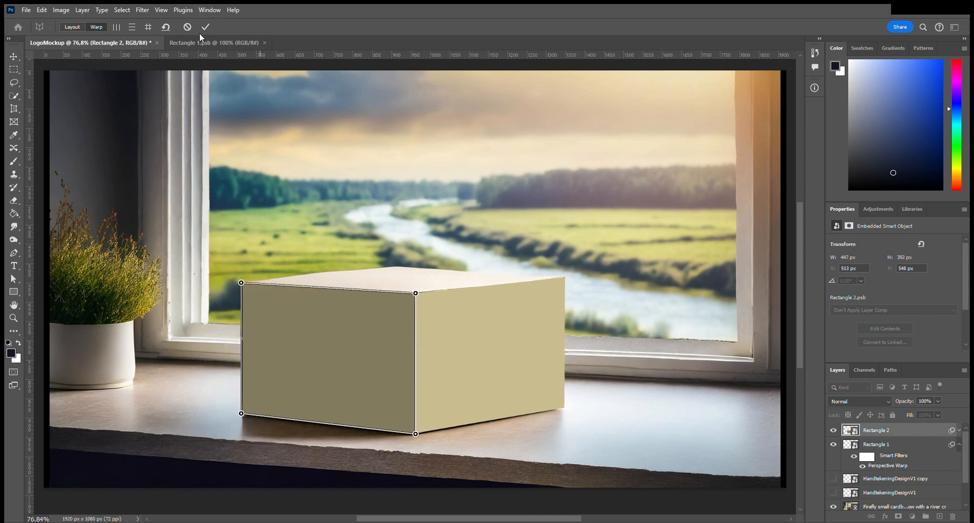
left_click(205, 27)
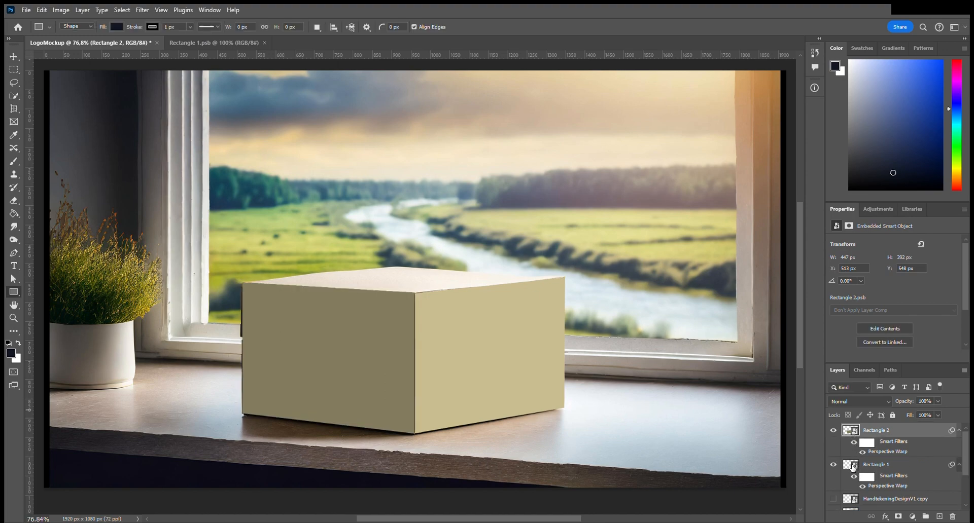
- Open the contents of the Rectangle 1 smart object and place the HandtekeningDesignV1 logo in it, scaled to 17.53%
double_click(852, 467)
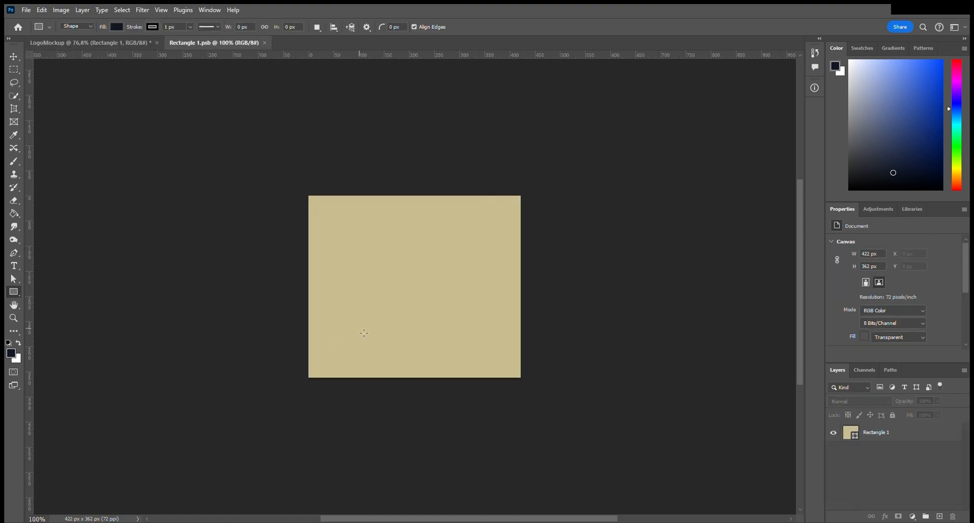
key("z")
left_click_drag(448, 265, 475, 274)
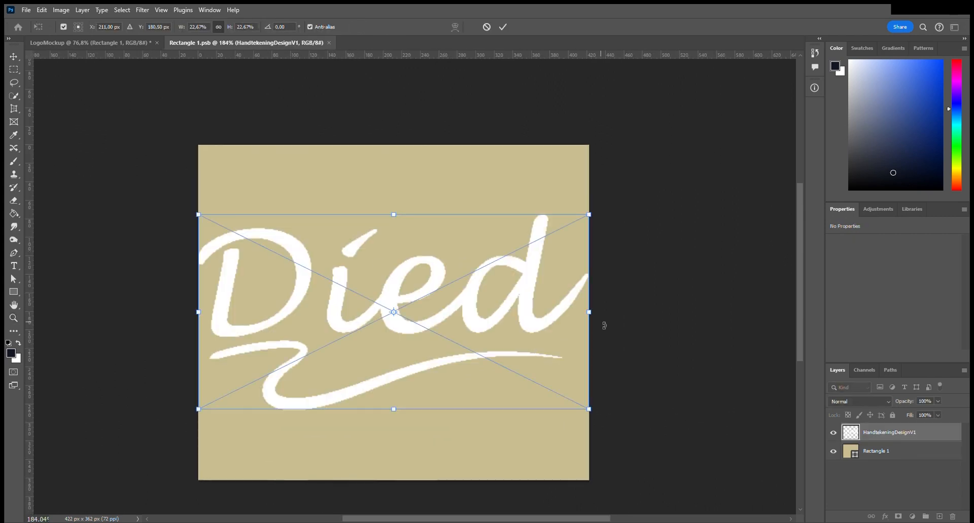
left_click_drag(594, 318, 550, 317)
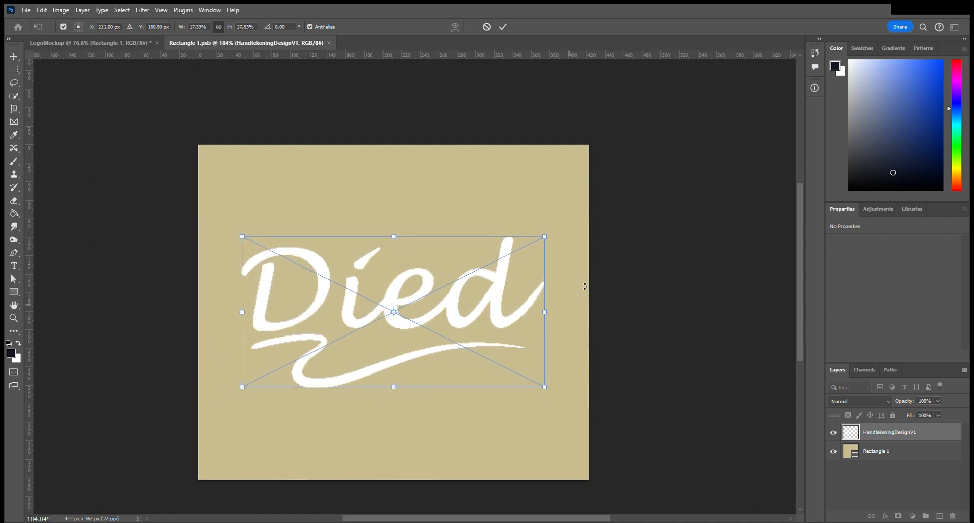
left_click(503, 26)
- Centre the logo on the beige canvas at about X 211 px, Y 181 px and scale it down to 15.03%
key("ctrl+t")
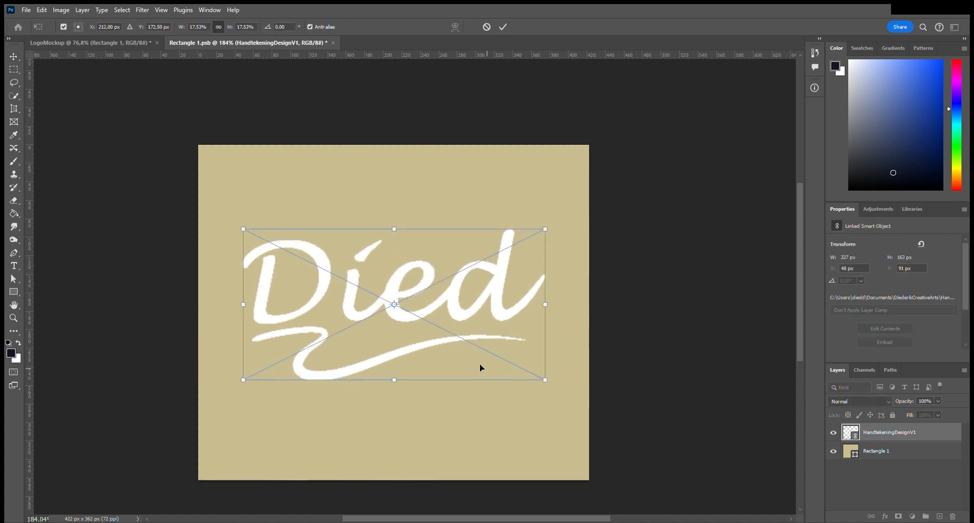
mouse_move(413, 317)
left_mouse_down()
mouse_move(399, 324)
mouse_move(412, 325)
left_mouse_up()
left_click(503, 26)
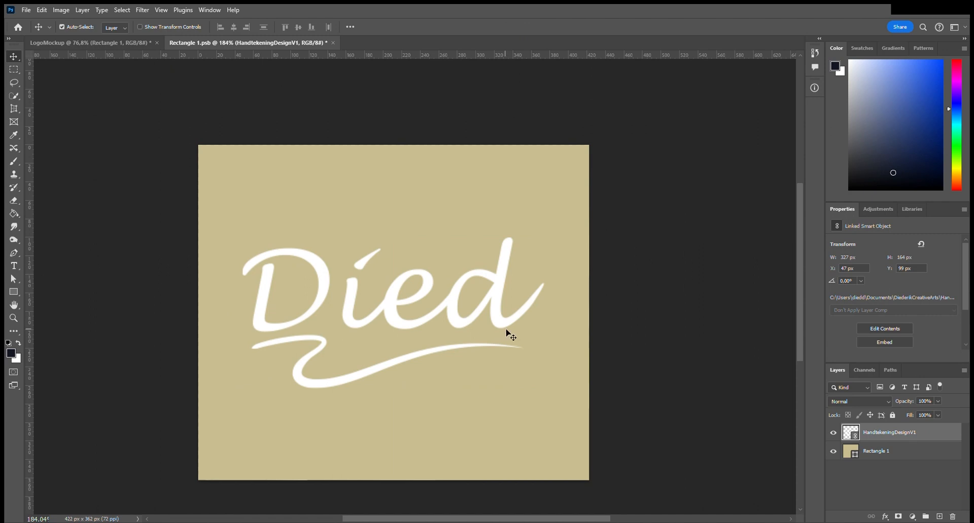
key("ctrl+t")
left_click_drag(550, 320, 527, 320)
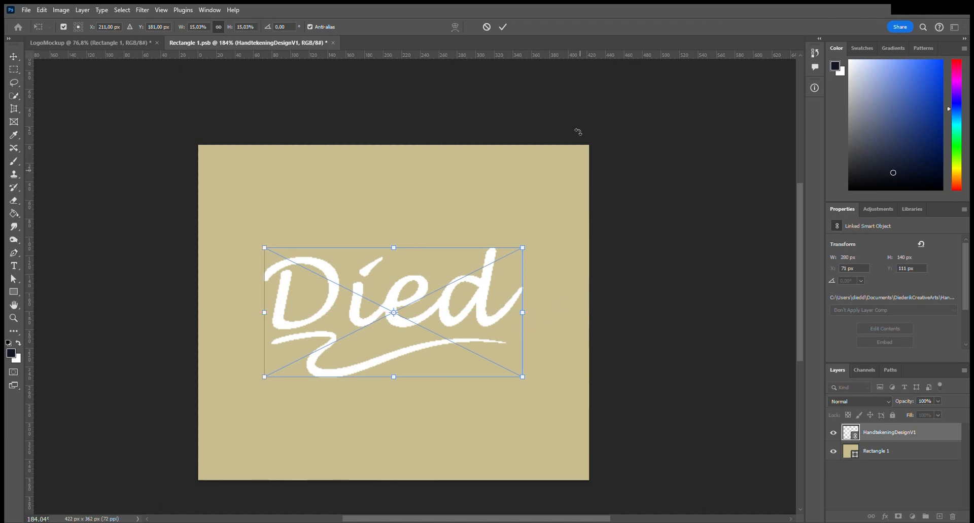
left_click(504, 28)
- Add a Hue/Saturation adjustment masked to the logo's shape with Lightness -7, and hide the logo layer
key("w")
scroll(507, 309, "down", 1)
left_click(388, 294)
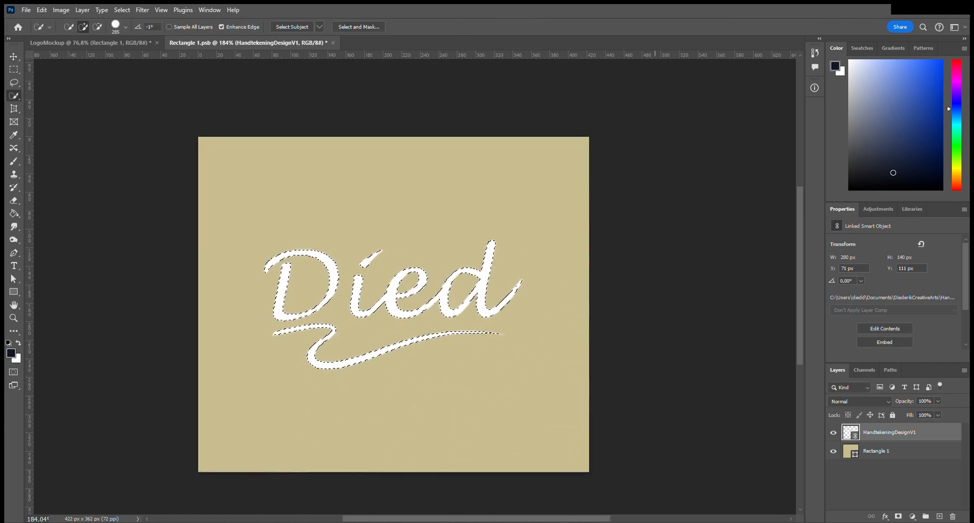
left_click(879, 210)
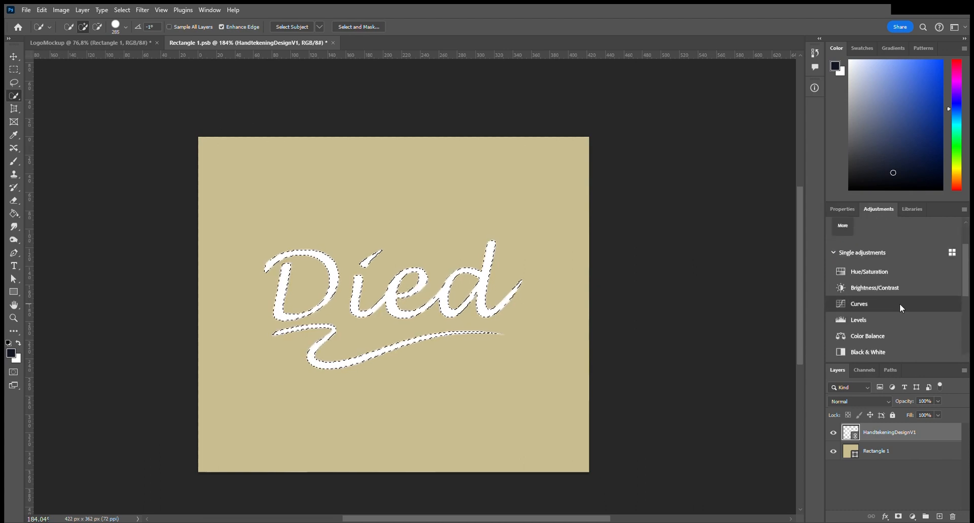
left_click(905, 273)
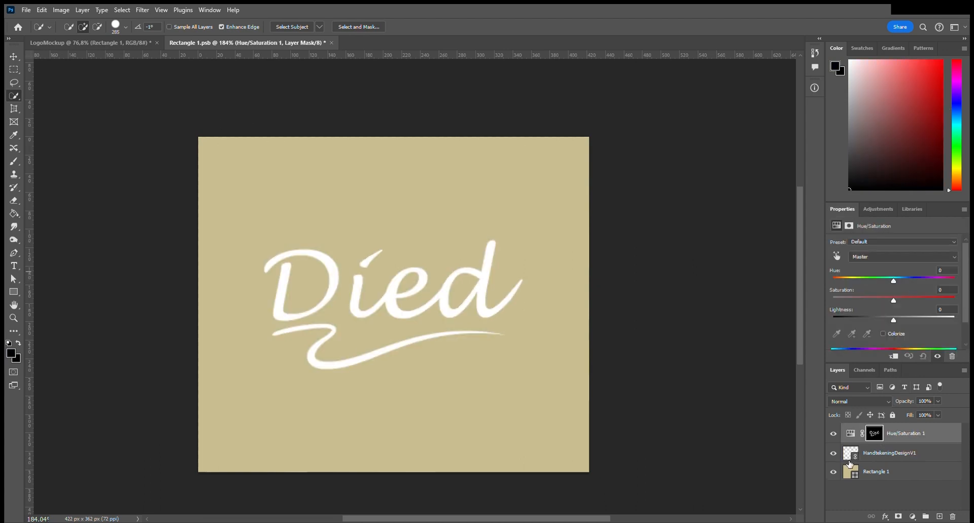
left_click(833, 453)
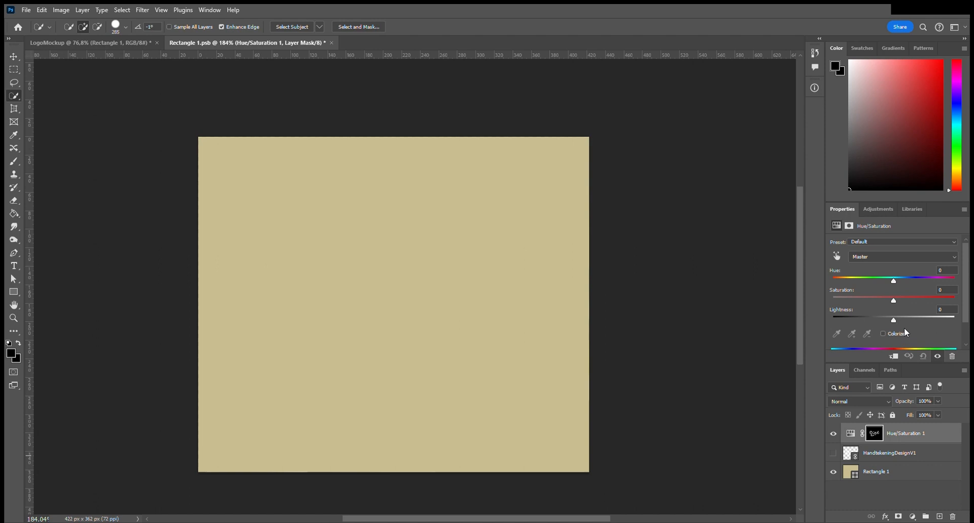
left_click_drag(894, 322, 890, 322)
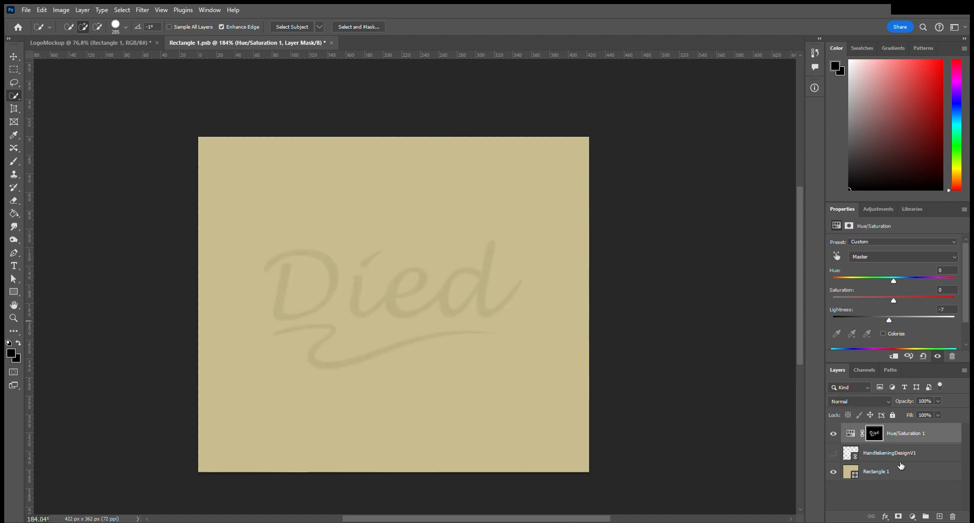
- Add a Brightness/Contrast adjustment using the same logo-shaped mask, with Brightness -46 and Contrast 17
left_click(877, 209)
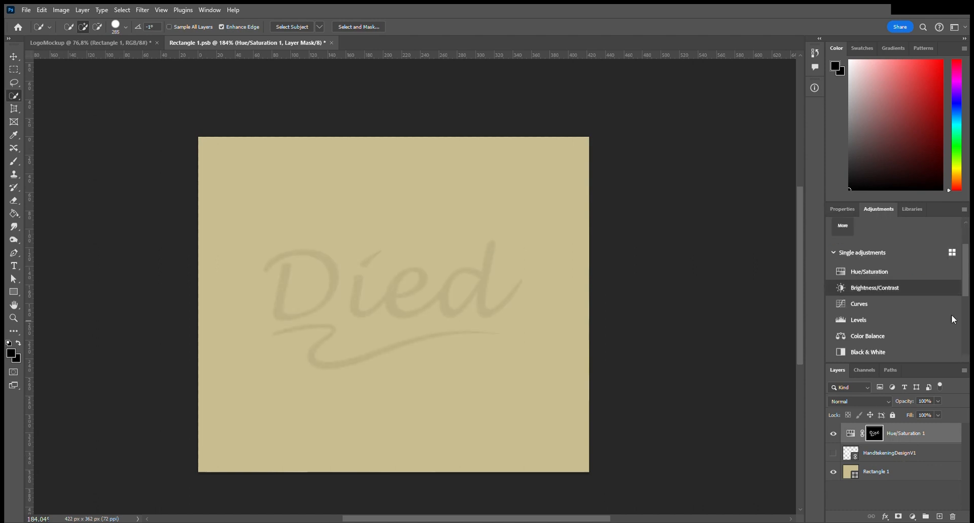
left_click(902, 296)
left_click_drag(880, 461, 874, 435)
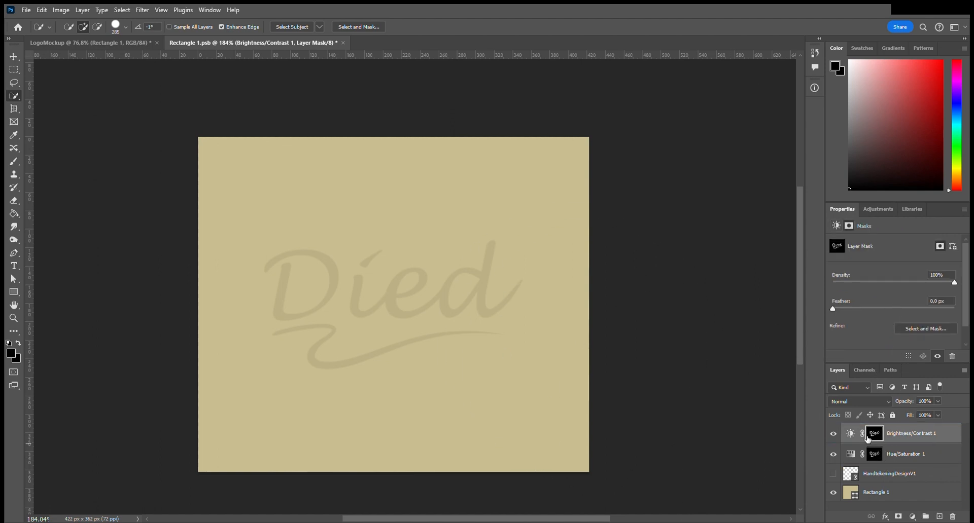
left_click(851, 435)
left_click_drag(894, 270, 888, 271)
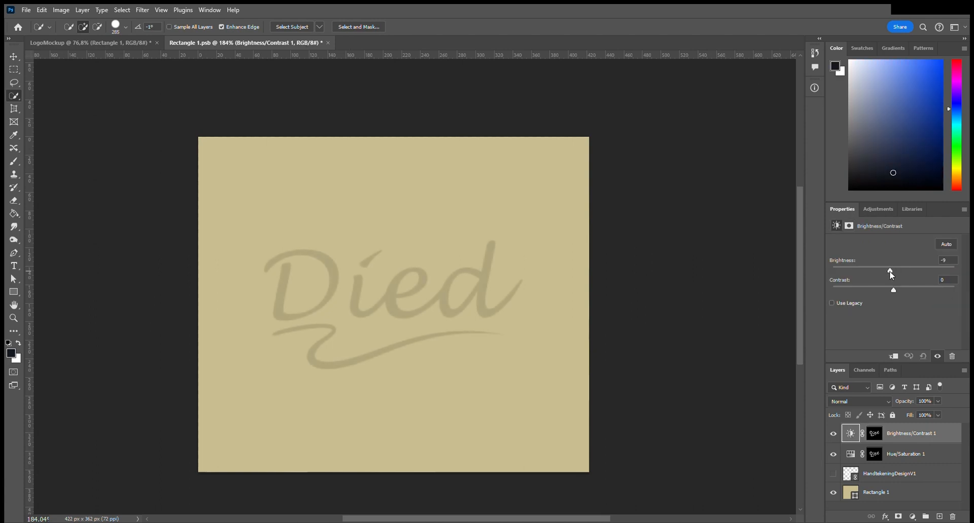
left_click_drag(898, 291, 878, 276)
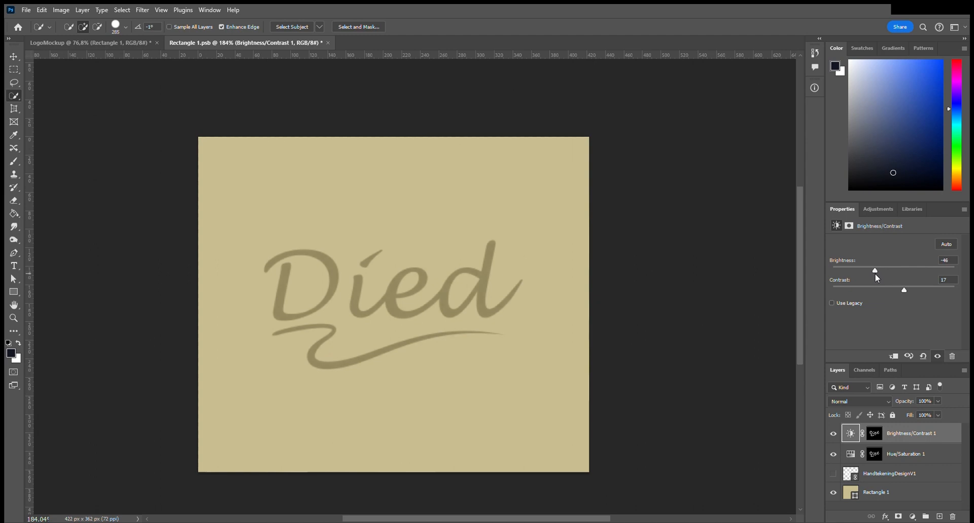
- Colorize the logo through its Hue/Saturation adjustment with Hue 228, Saturation 19 and Lightness -38
left_click(938, 456)
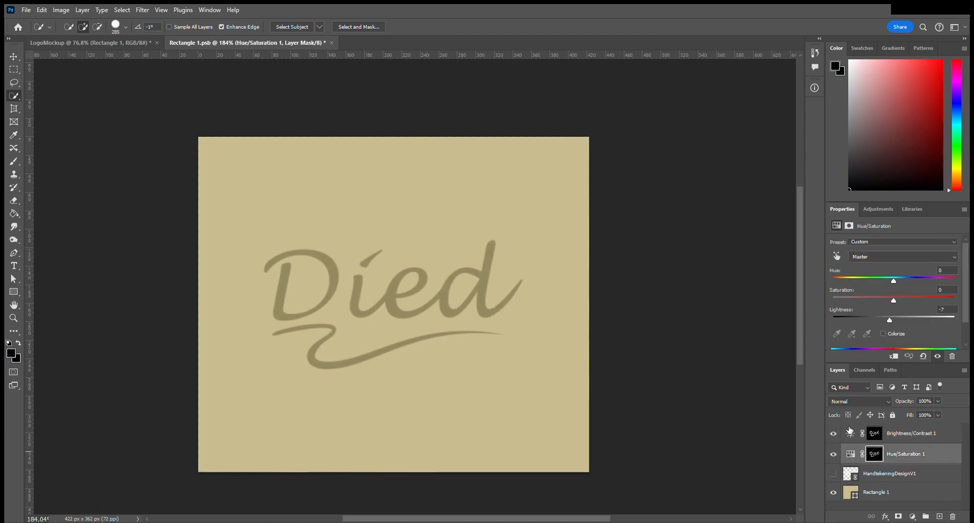
left_click(882, 334)
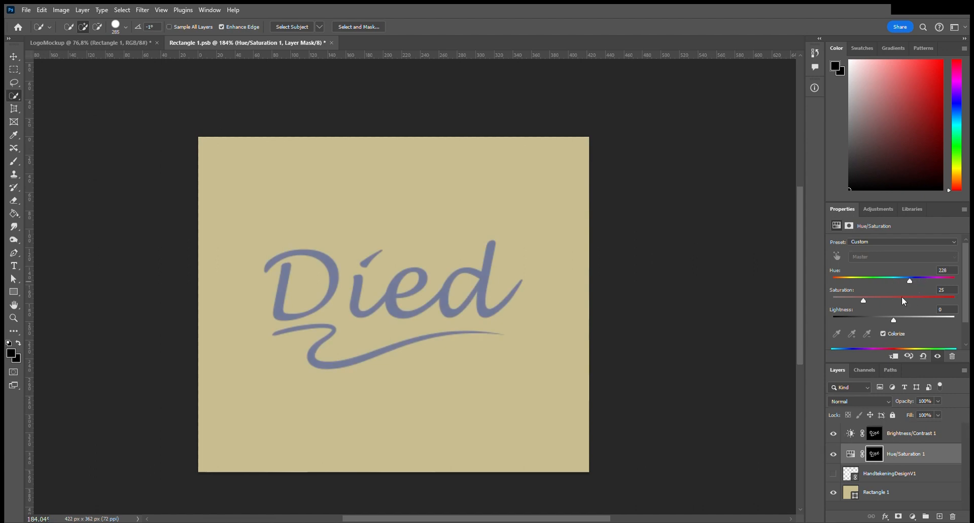
left_click_drag(883, 304, 870, 321)
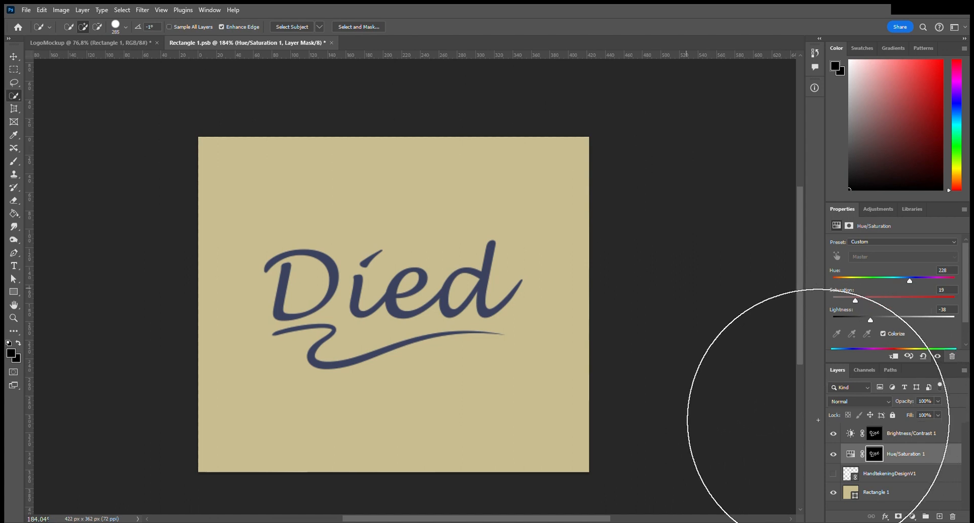
- Copy the logo-shaped mask onto the Rectangle 1 layer, save the smart object, and return to the LogoMockup document
left_click(867, 474)
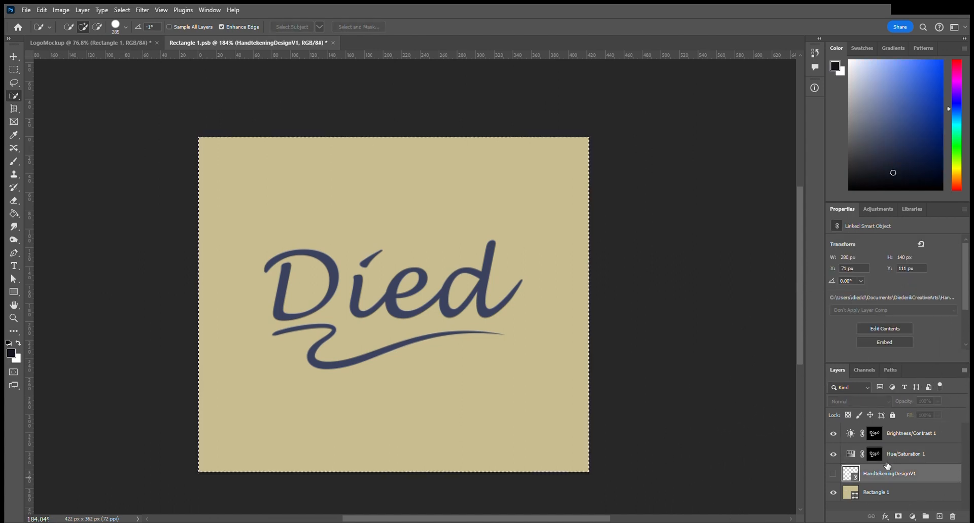
left_click_drag(881, 457, 880, 494)
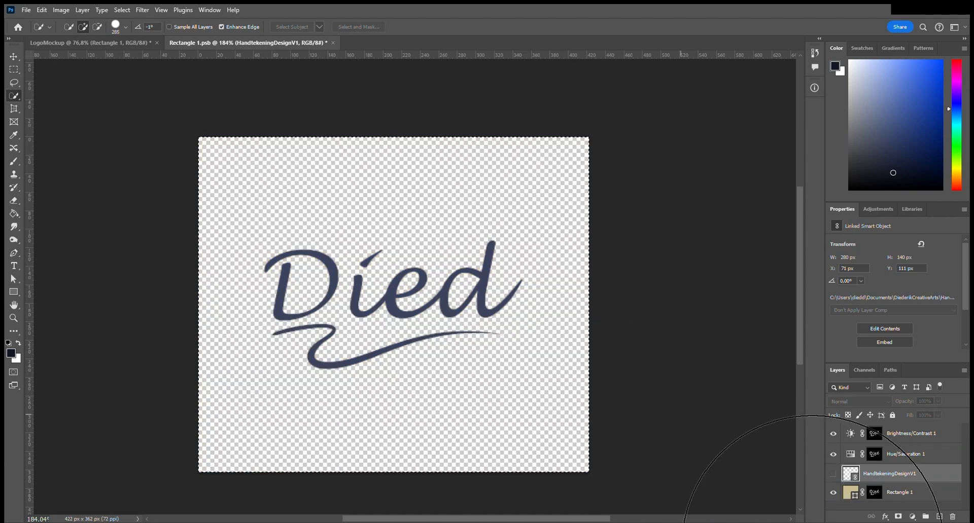
key("ctrl+s")
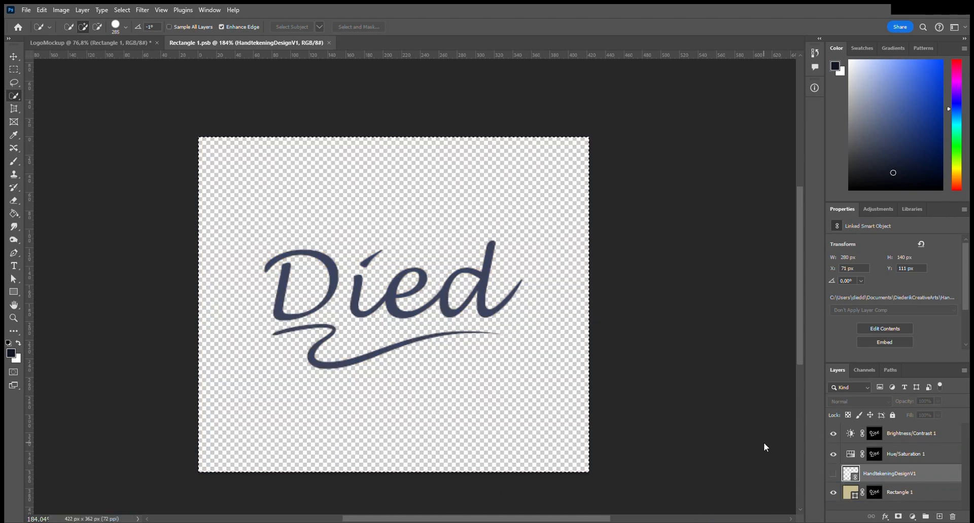
left_click(90, 44)
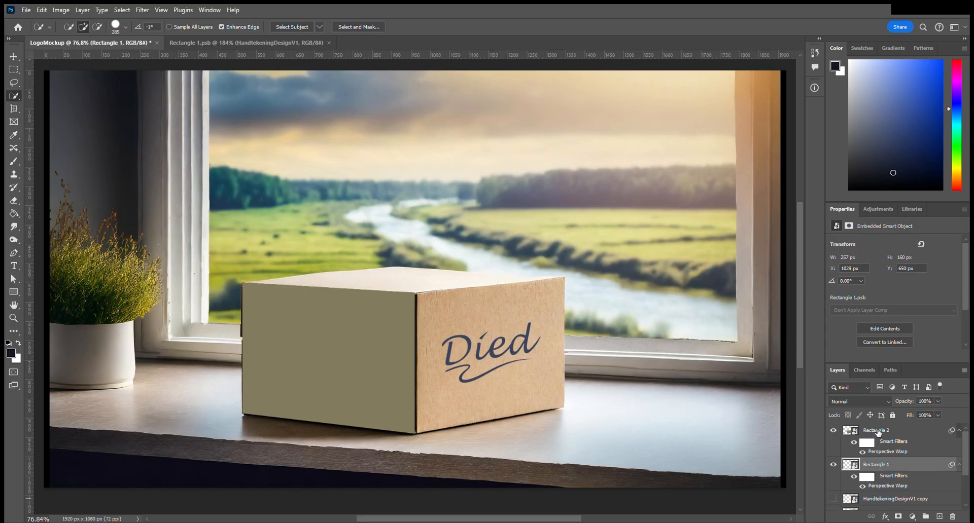
- Open the Rectangle 2 smart object's contents and centre the logo-shaped adjustments on the canvas
double_click(850, 431)
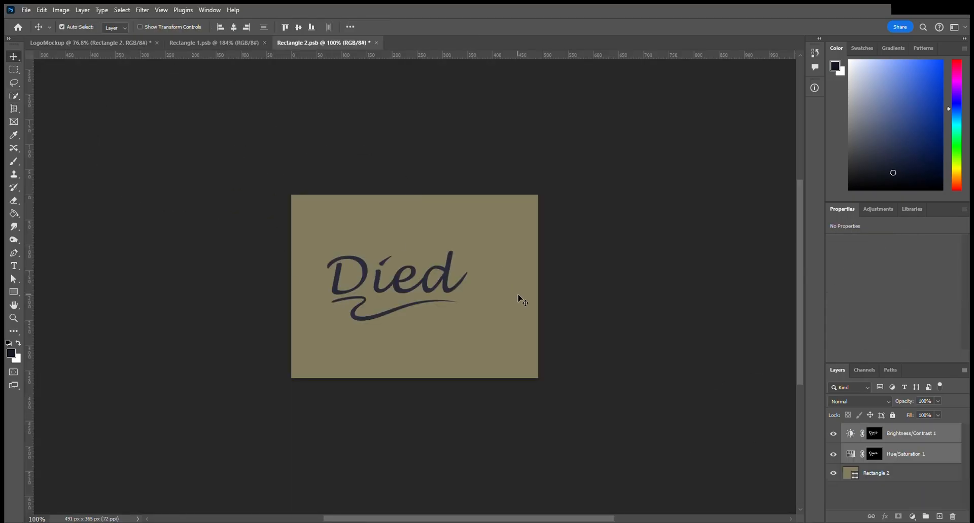
key("ctrl+t")
left_click_drag(449, 287, 470, 287)
left_click(502, 26)
key("z")
left_click_drag(380, 288, 475, 313)
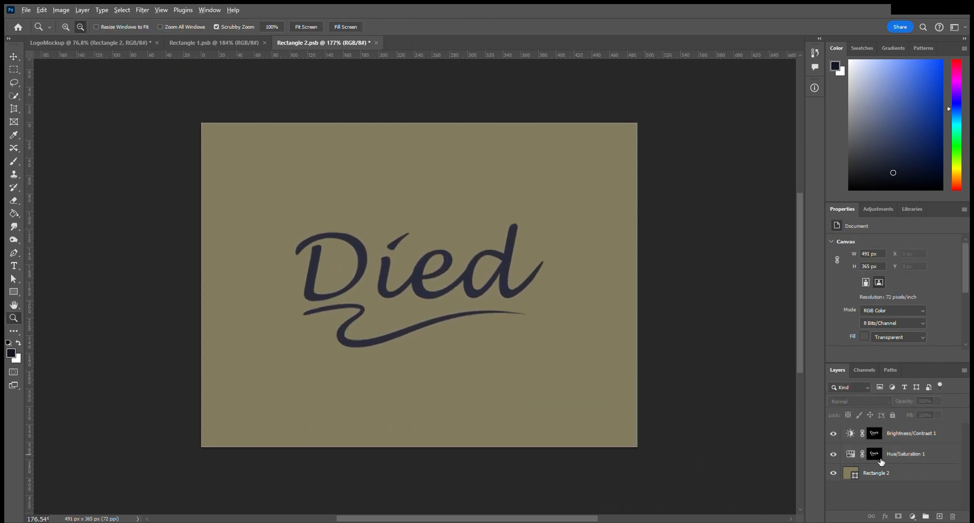
- Copy the Hue/Saturation layer's logo mask onto the Rectangle 2 layer, save the smart object, and return to the LogoMockup document
left_click_drag(876, 456, 877, 473)
key("ctrl+s")
left_click(91, 43)
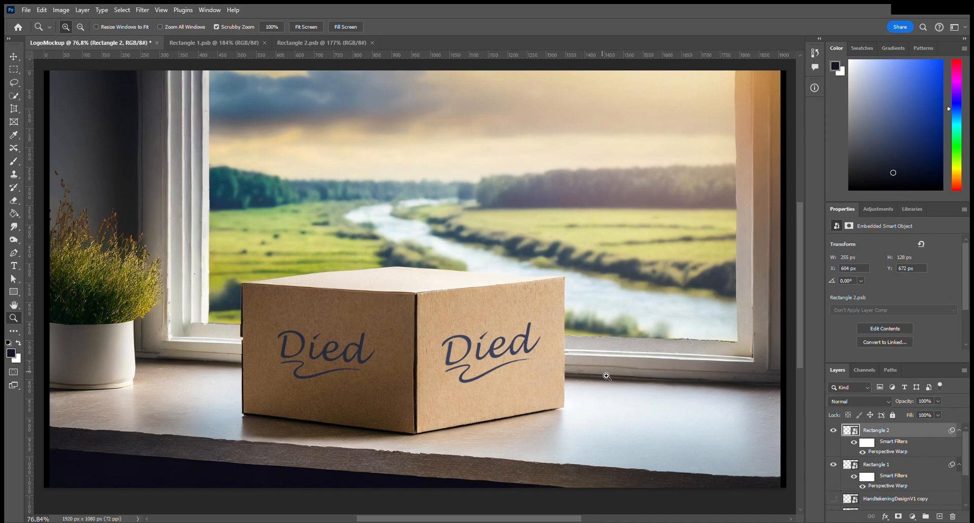
- Sample the cardboard colour beside the logo on the box's right face and copy its colour code
key("i")
left_click(448, 313)
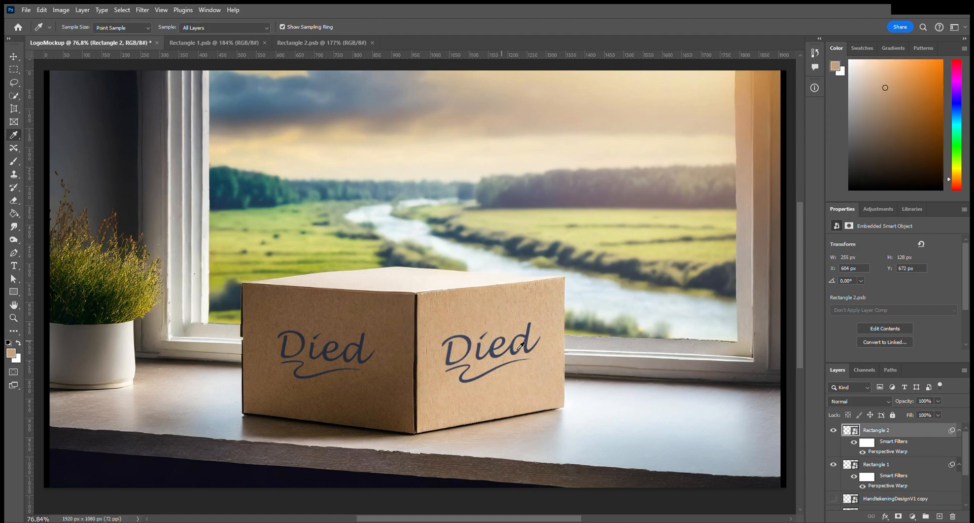
left_click(835, 66)
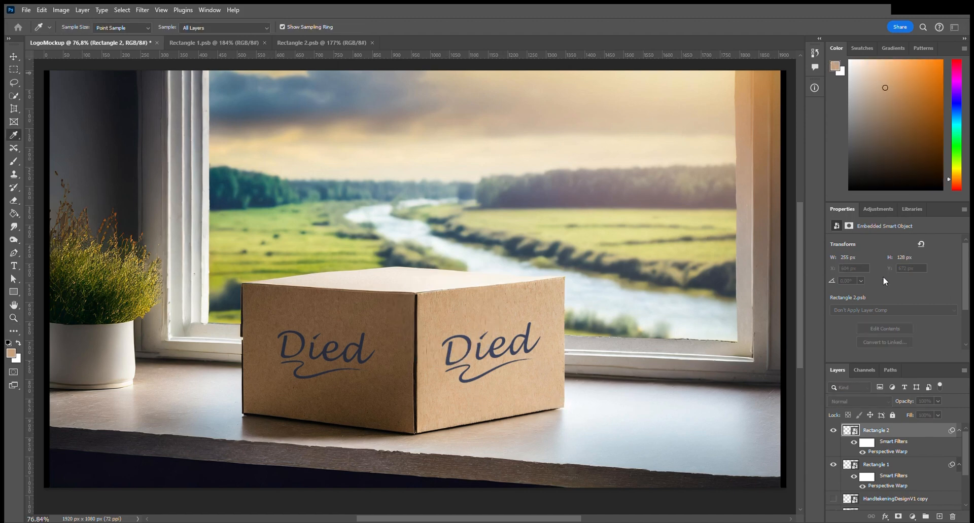
left_click(932, 116)
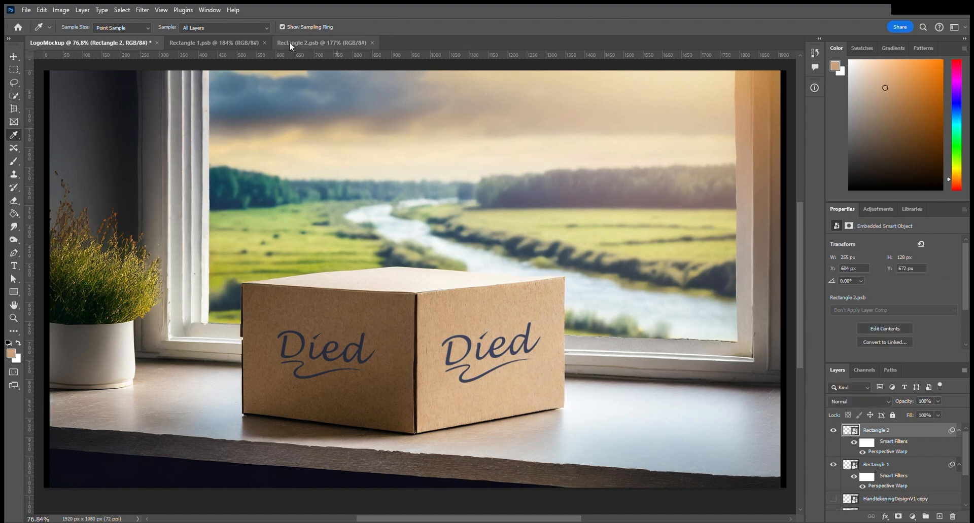
- Change the Rectangle 1 shape's fill in Rectangle 1.psb to the sampled light cardboard colour and save the smart object
left_click(238, 43)
left_click(852, 493)
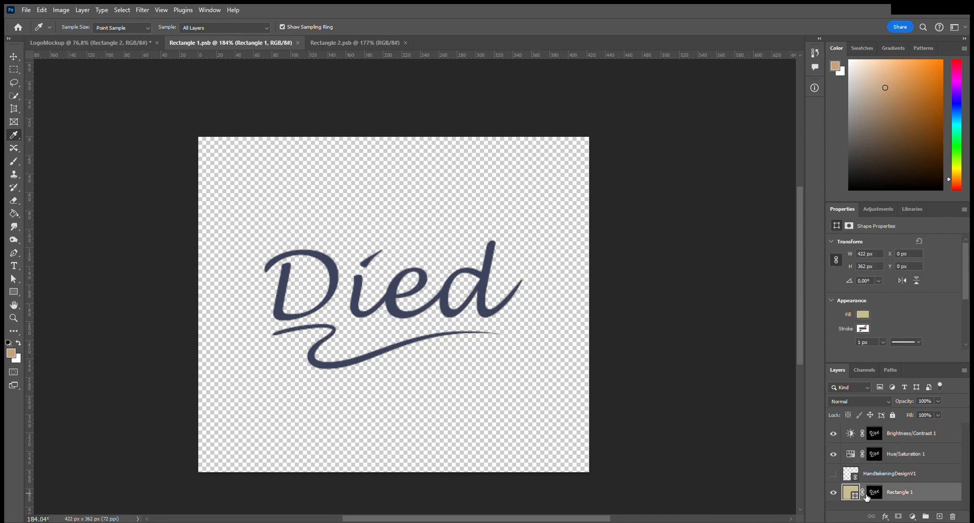
left_click(835, 67)
left_click(923, 119)
double_click(852, 495)
key("ctrl+v")
key("Return")
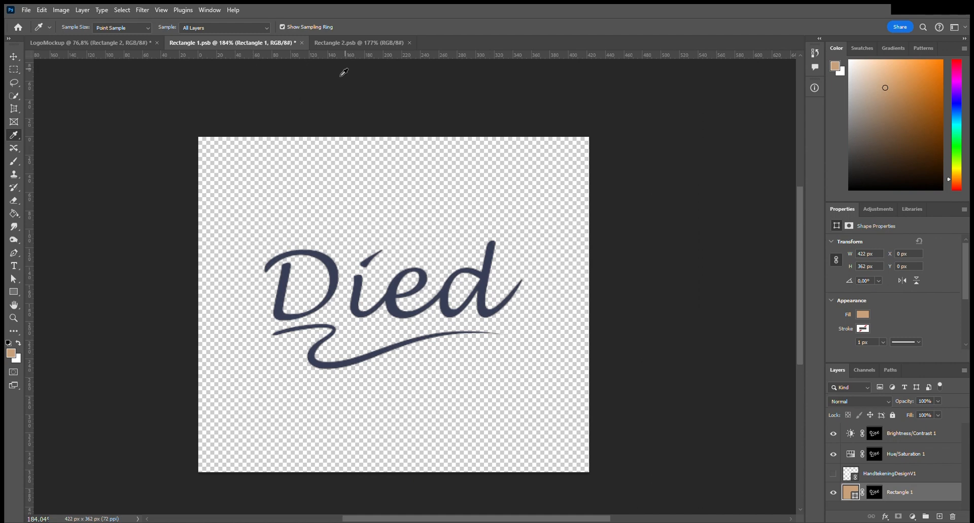
key("ctrl+s")
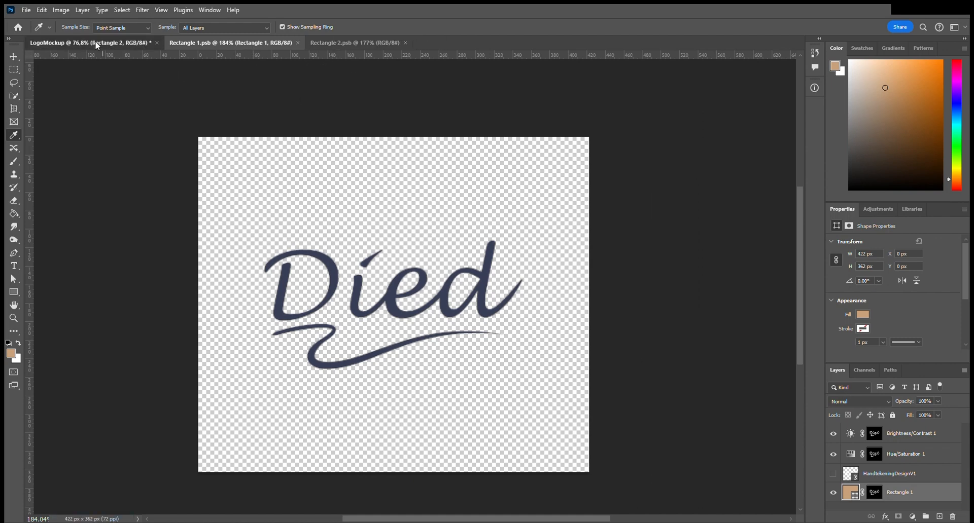
- Sample the darker cardboard colour from the box's left face in the LogoMockup document
left_click(95, 42)
left_click(409, 395)
left_click(390, 333)
left_click(387, 350)
left_click(835, 66)
- Fill the Rectangle 2 shape in Rectangle 2.psb with the sampled dark brown, save it, and return to the LogoMockup document
left_click(354, 43)
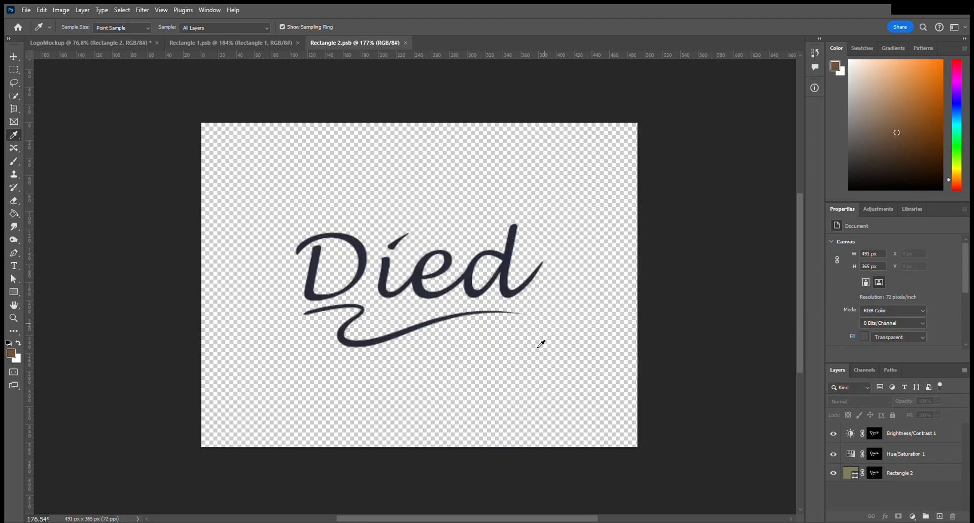
key("alt+BackSpace")
key("ctrl+s")
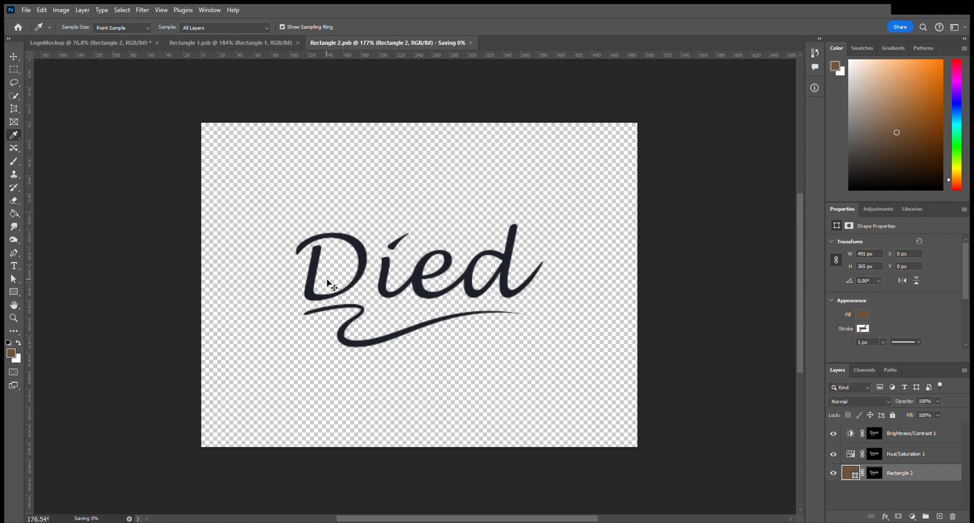
left_click(114, 44)
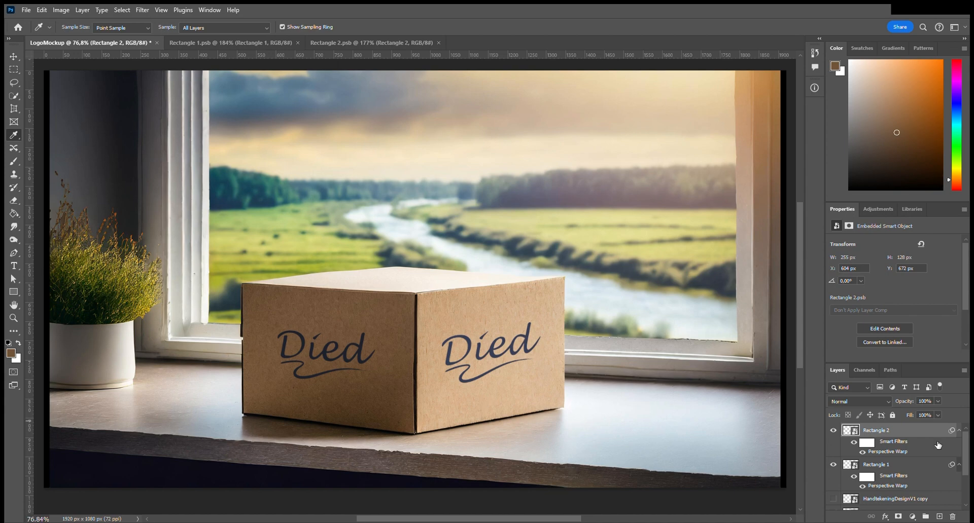
- Change the Rectangle 2 smart object's blend mode and set Rectangle 1's blend mode to Soft Light
scroll(875, 402, "down", 13)
key("alt+bracketleft")
scroll(874, 400, "down", 12)
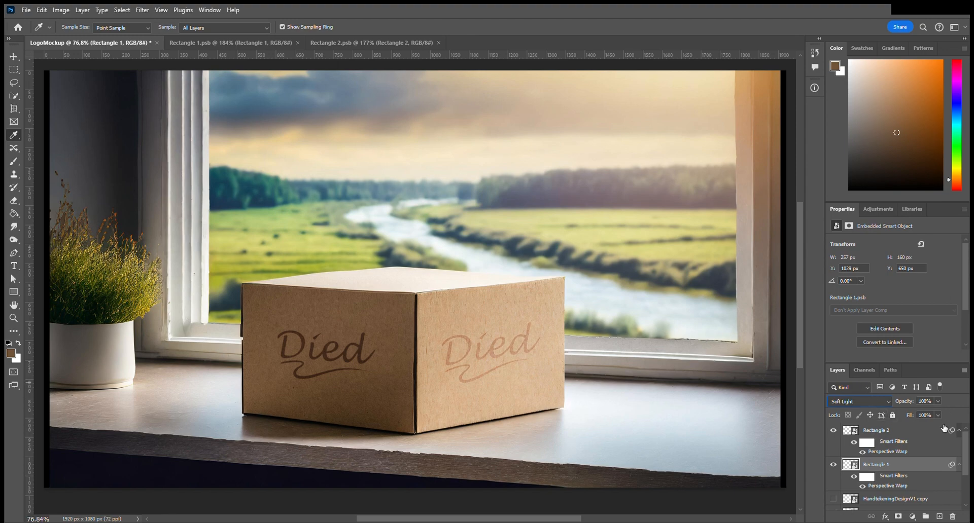
- Add a Brightness/Contrast adjustment masked to the right-face logo's outline, with Brightness -38 and slightly raised contrast
left_click(608, 354)
key("v")
key("w")
left_click(506, 406)
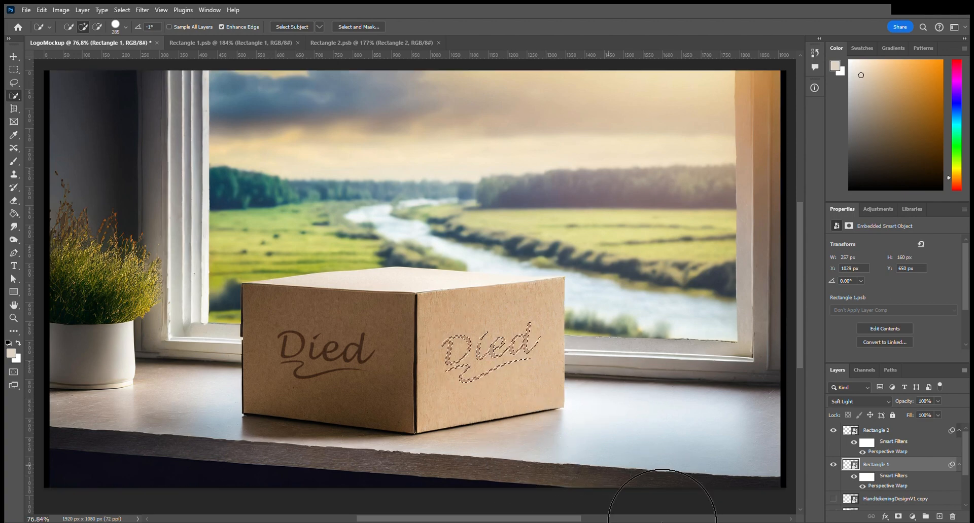
left_click(865, 209)
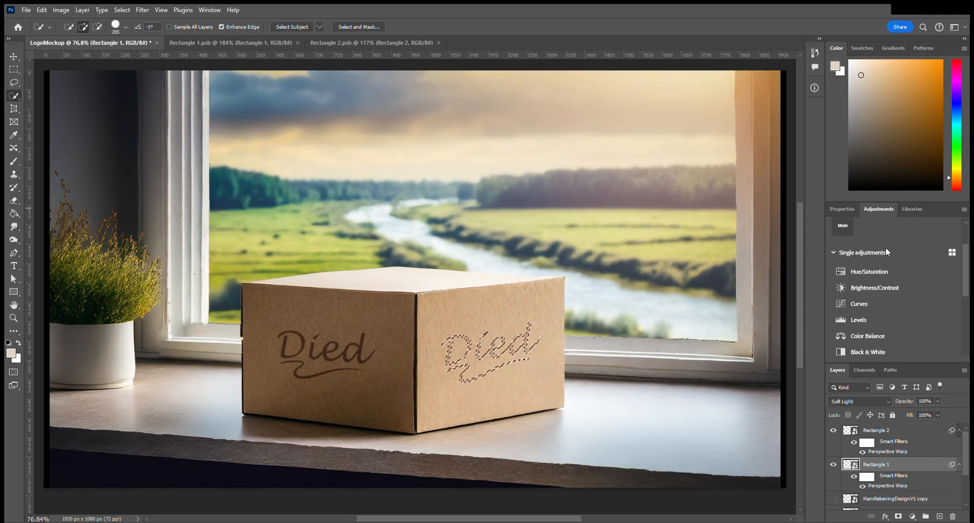
left_click(902, 287)
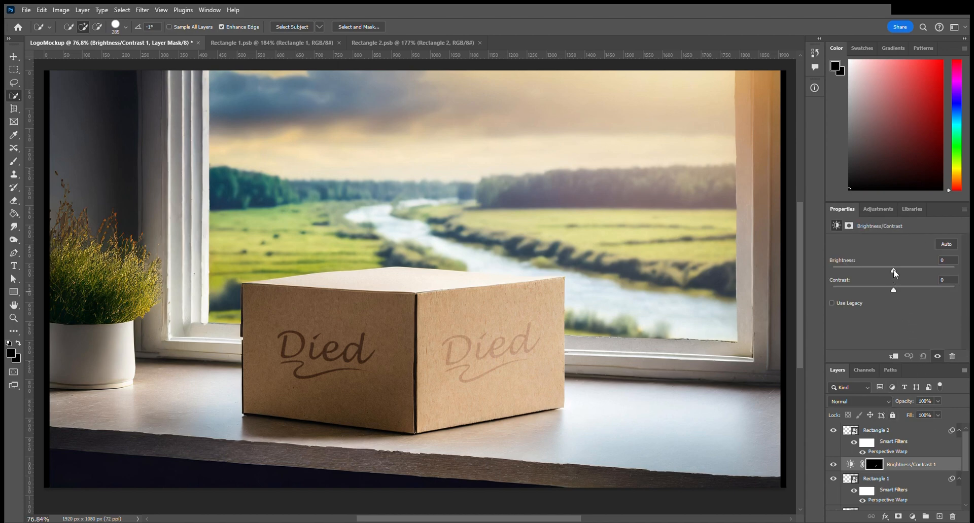
left_click_drag(889, 273, 879, 272)
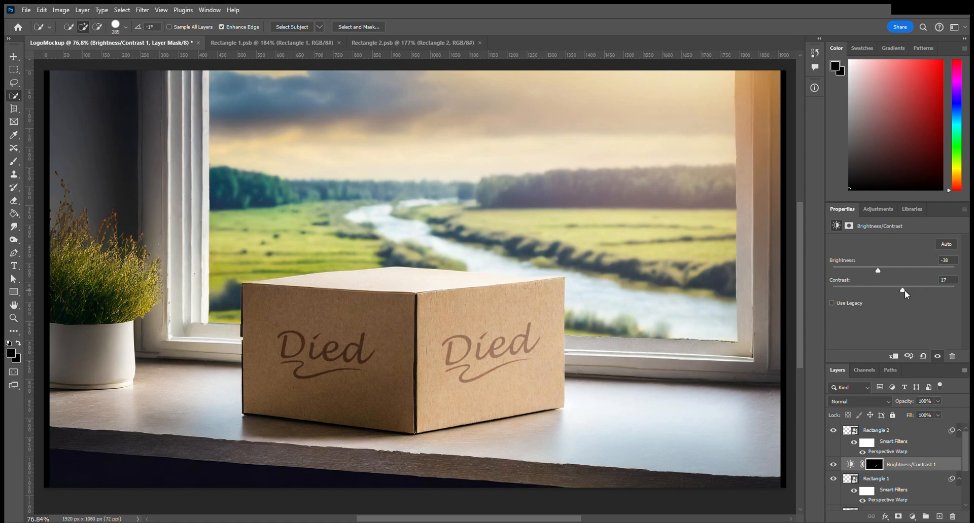
left_click_drag(900, 290, 899, 291)
- Add a Brightness/Contrast adjustment above Rectangle 2, masked to the left-face logo's outline, with Brightness -25
left_click(911, 456)
left_click(361, 366)
left_click(876, 211)
left_click(874, 288)
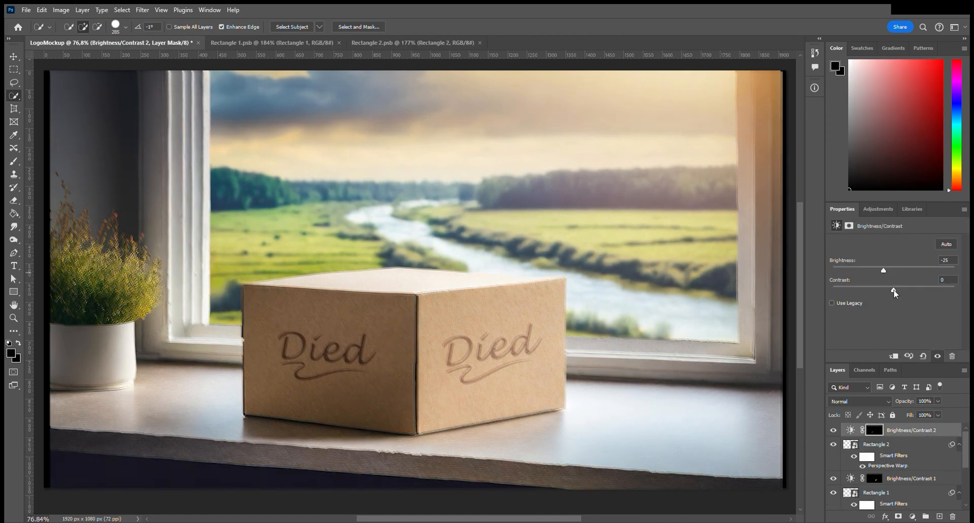